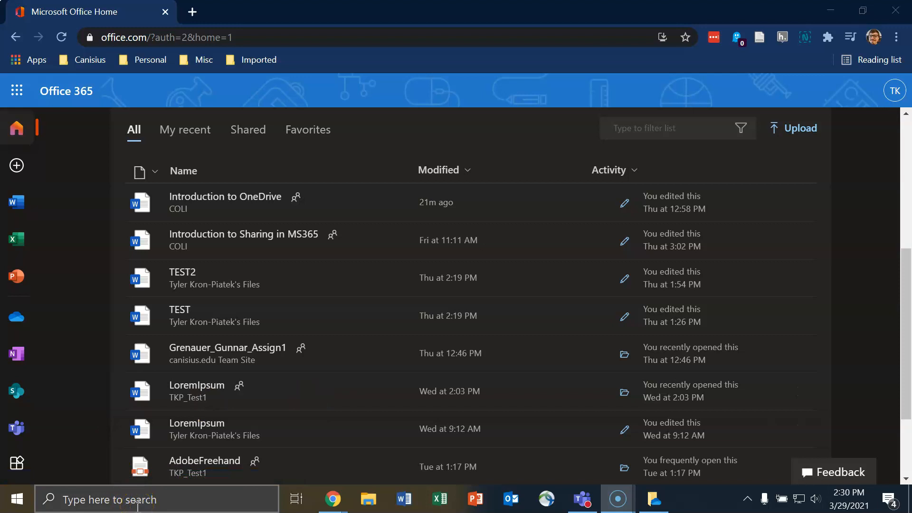
Step: Search Windows for 'onedrive' and launch the OneDrive app to its Set up OneDrive window
{"action": "left_click", "coordinate": [151, 503]}
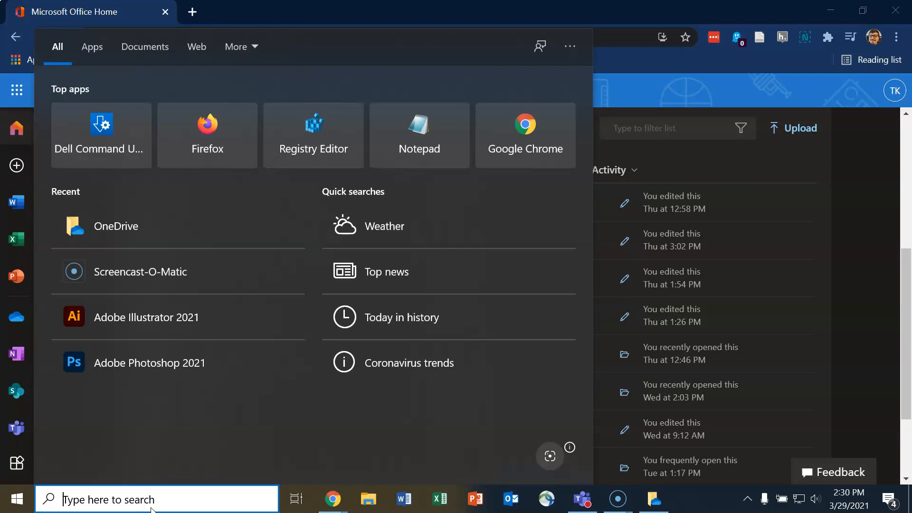
{"action": "type", "text": "onedrive"}
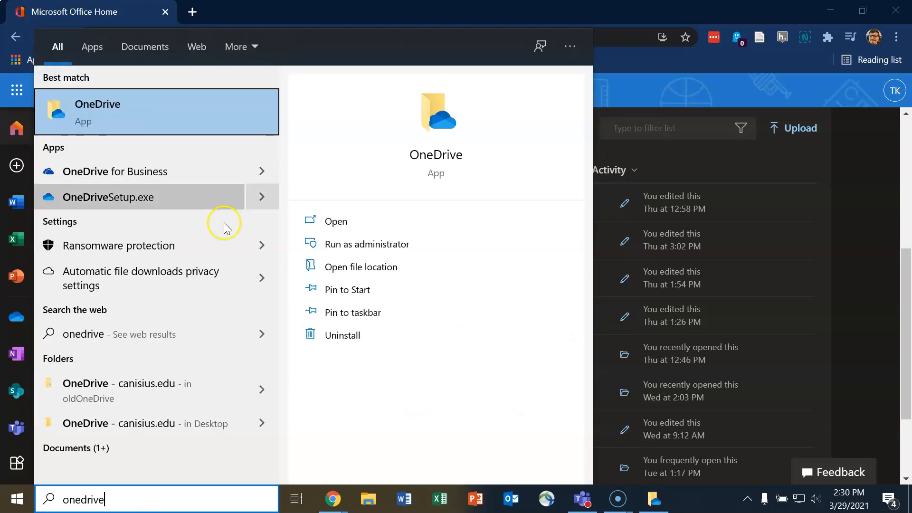
{"action": "left_click", "coordinate": [692, 505]}
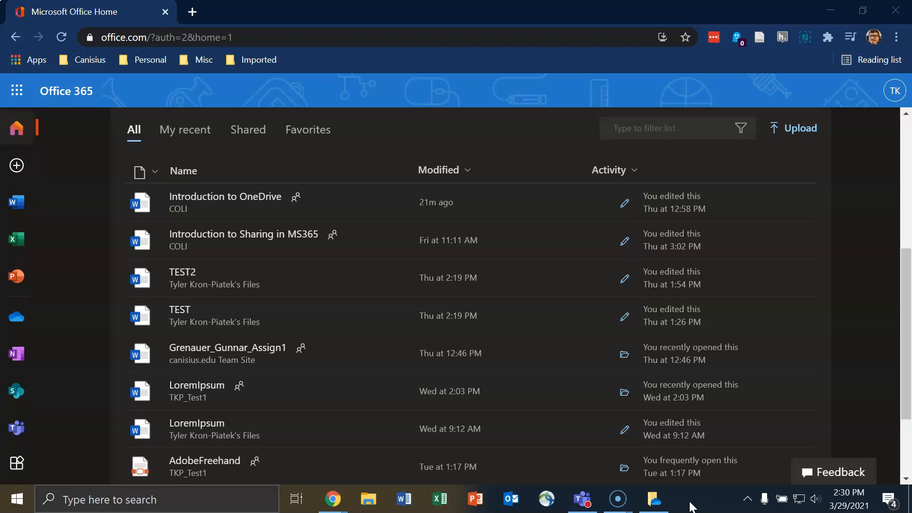
{"action": "left_click", "coordinate": [654, 499]}
{"action": "left_click", "coordinate": [667, 240]}
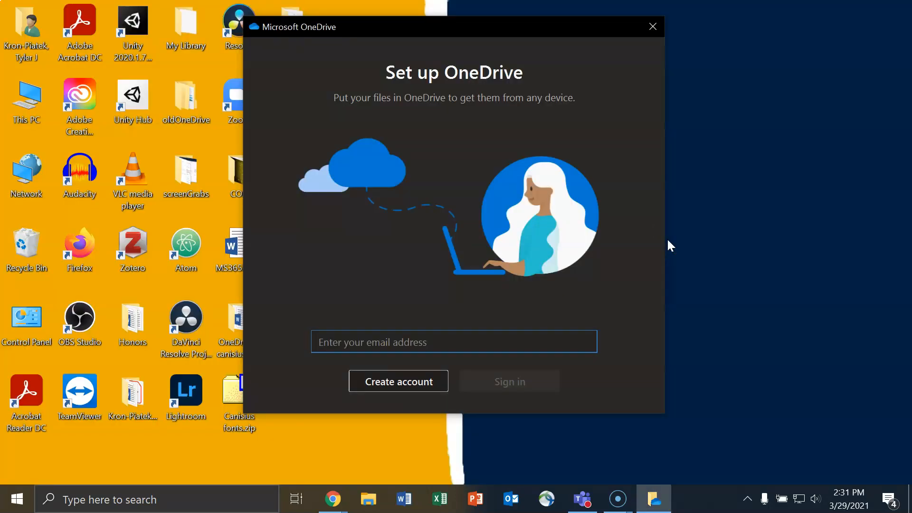
Step: Sign in to OneDrive with the school e-mail address and the account password
{"action": "key", "text": "Return"}
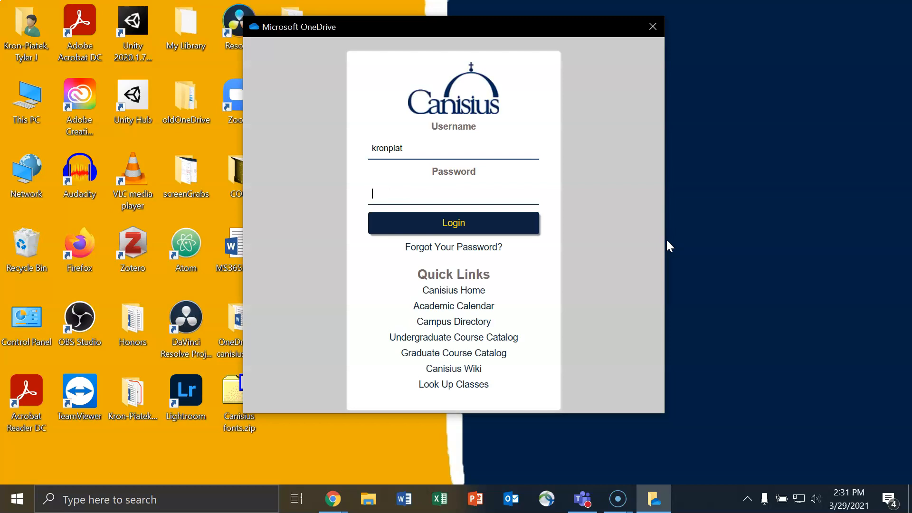
{"action": "left_click", "coordinate": [499, 227]}
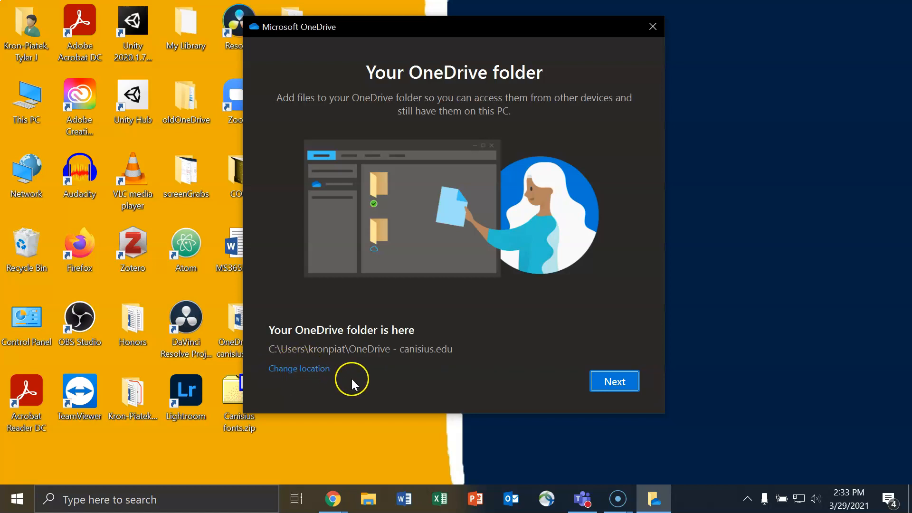
Step: Change the OneDrive folder location to the Desktop and accept it
{"action": "left_click", "coordinate": [310, 369]}
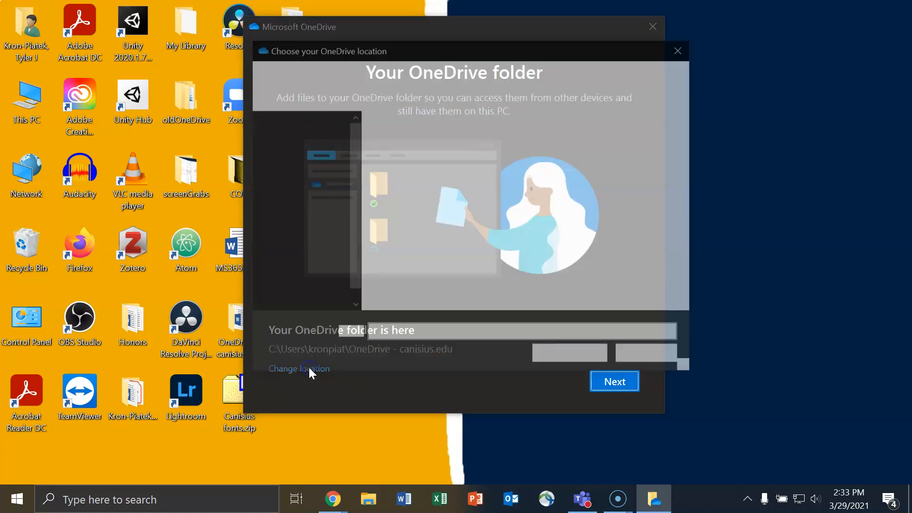
{"action": "left_click", "coordinate": [300, 147]}
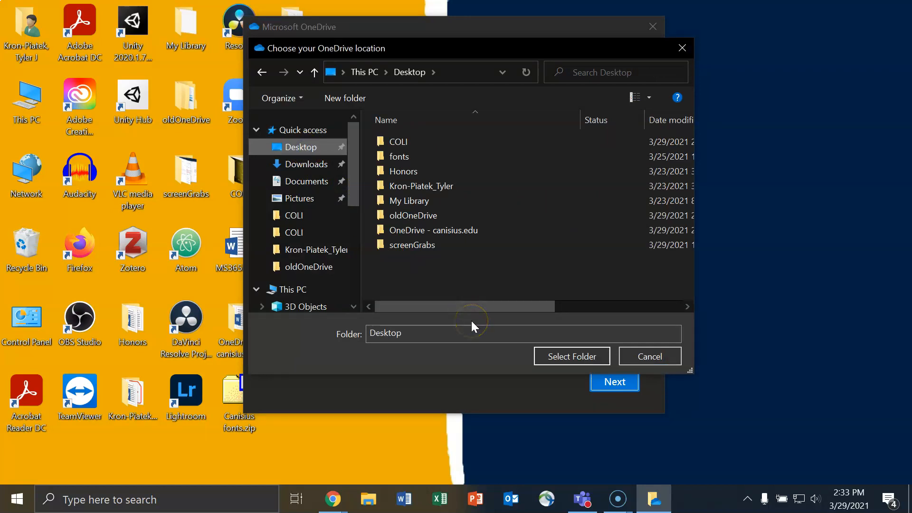
{"action": "left_click", "coordinate": [575, 356]}
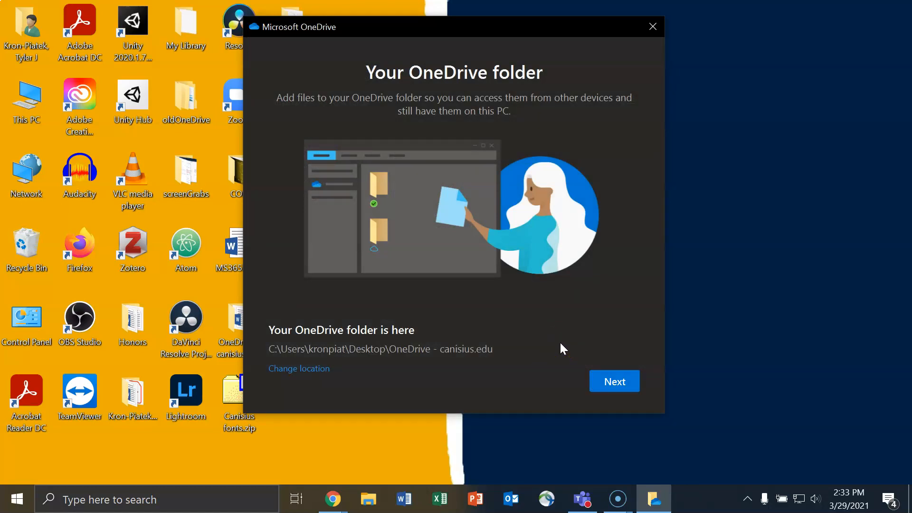
{"action": "left_click", "coordinate": [607, 380]}
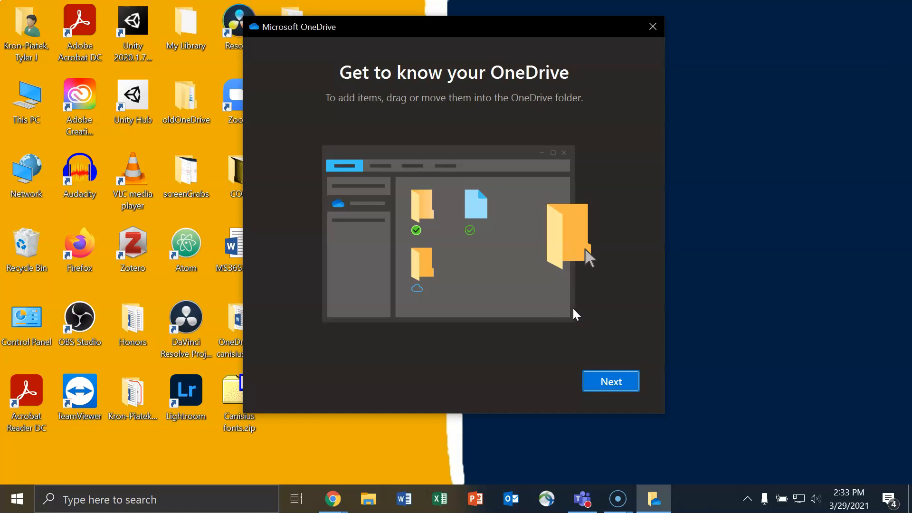
Step: Go through the introduction, sharing and Files On Demand pages, deferring the mobile app until later
{"action": "left_click", "coordinate": [611, 379]}
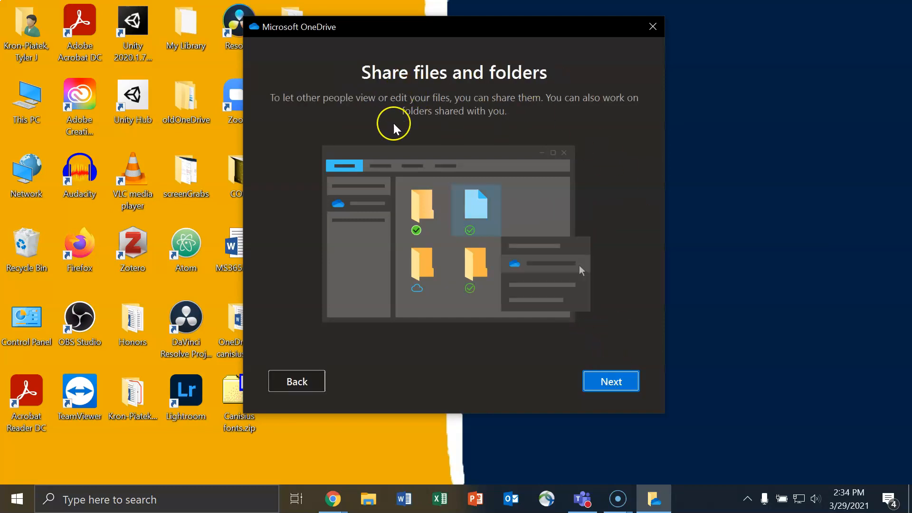
{"action": "left_click", "coordinate": [611, 383]}
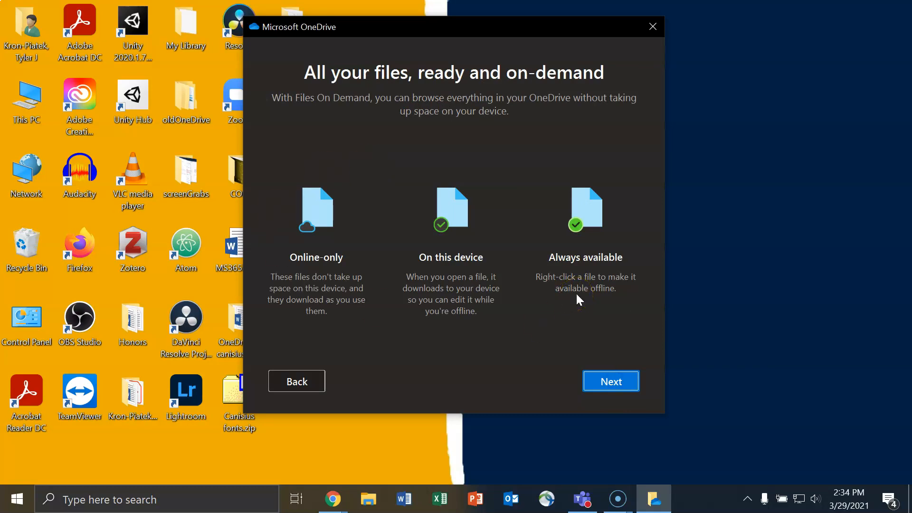
{"action": "left_click", "coordinate": [611, 377]}
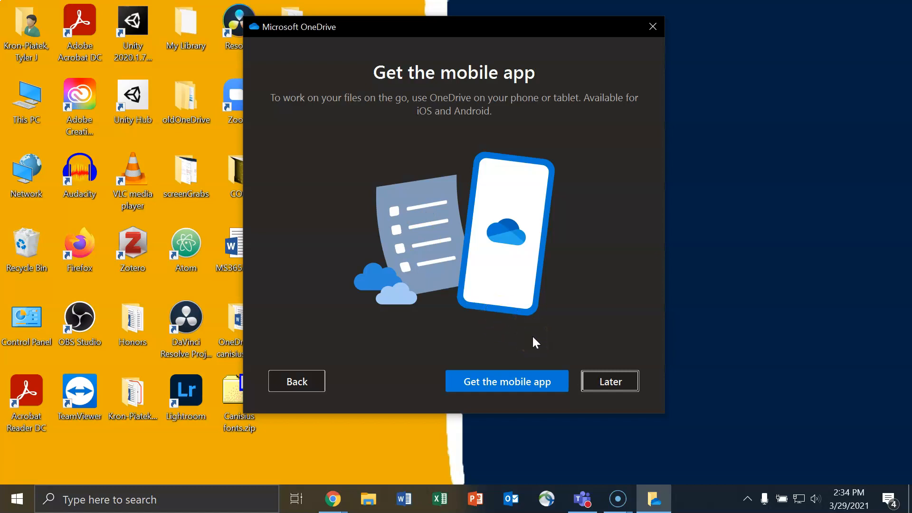
{"action": "left_click", "coordinate": [611, 380]}
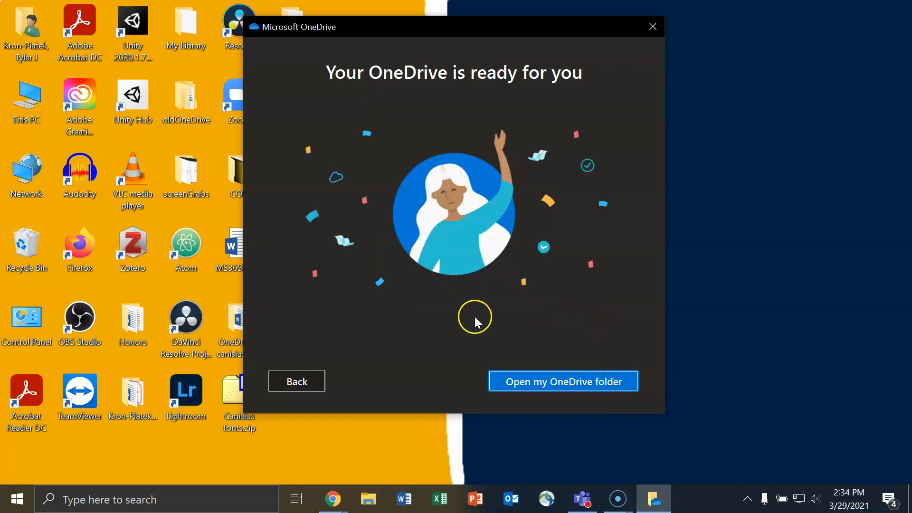
Step: Open the OneDrive - canisius.edu folder in File Explorer and shift its window right
{"action": "left_click", "coordinate": [555, 382]}
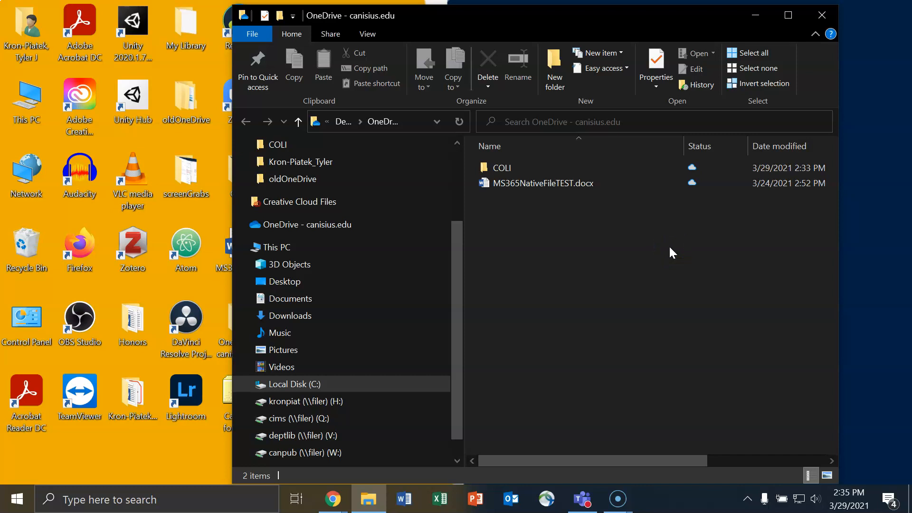
{"action": "left_click", "coordinate": [516, 252]}
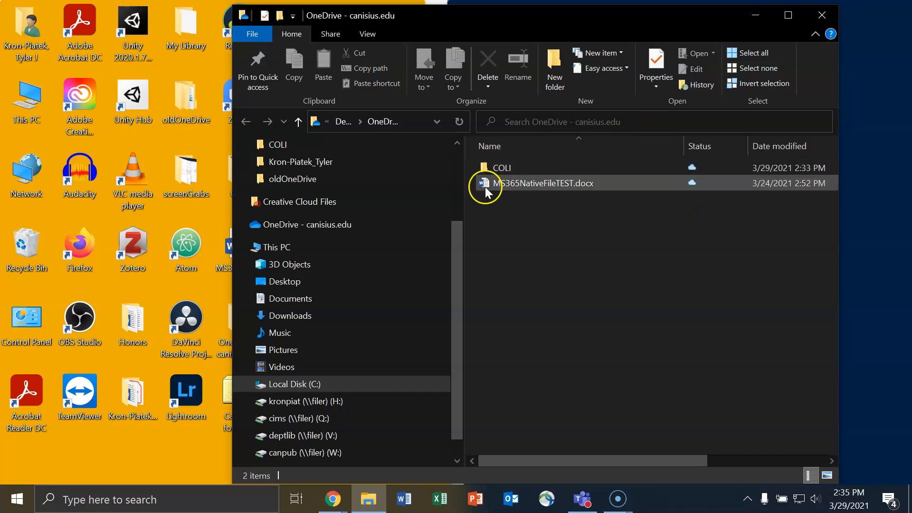
{"action": "left_click_drag", "start_coordinate": [527, 13], "coordinate": [568, 16]}
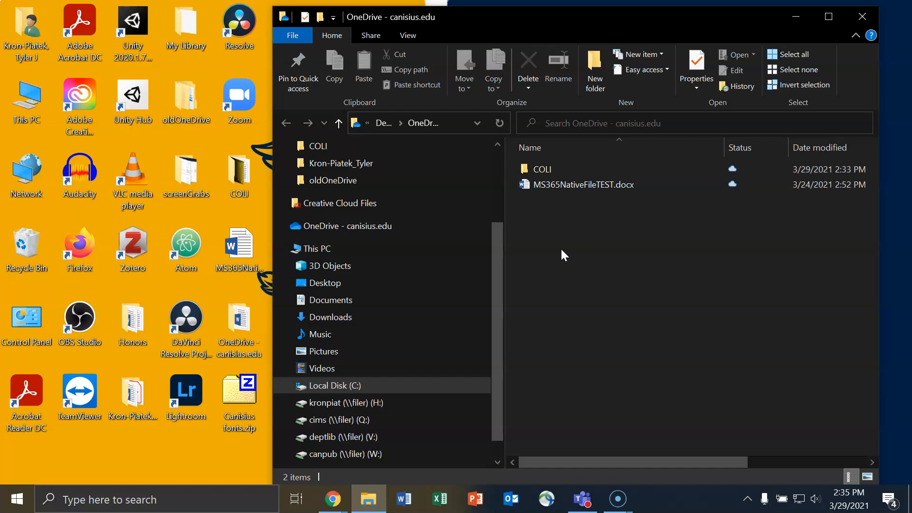
Step: Select MS365NativeFileTEST.docx on the desktop and reposition the Explorer window beside it
{"action": "left_click", "coordinate": [235, 247]}
{"action": "left_click", "coordinate": [238, 248]}
{"action": "mouse_move", "coordinate": [239, 252]}
{"action": "left_mouse_down"}
{"action": "mouse_move", "coordinate": [553, 393]}
{"action": "mouse_move", "coordinate": [619, 258]}
{"action": "mouse_move", "coordinate": [611, 275]}
{"action": "mouse_move", "coordinate": [666, 298]}
{"action": "mouse_move", "coordinate": [189, 242]}
{"action": "mouse_move", "coordinate": [239, 251]}
{"action": "left_mouse_up"}
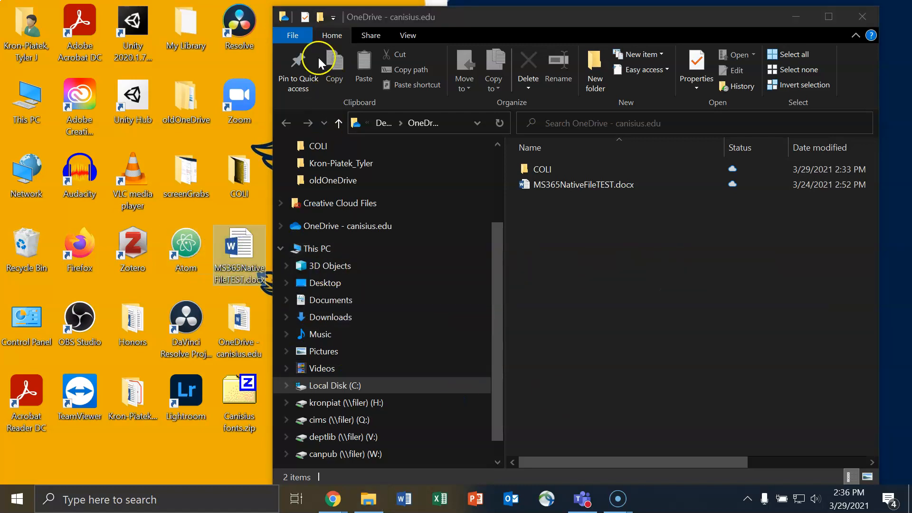
{"action": "left_click_drag", "start_coordinate": [439, 16], "coordinate": [541, 34]}
{"action": "mouse_move", "coordinate": [239, 240]}
{"action": "left_mouse_down"}
{"action": "mouse_move", "coordinate": [248, 379]}
{"action": "mouse_move", "coordinate": [238, 248]}
{"action": "left_mouse_up"}
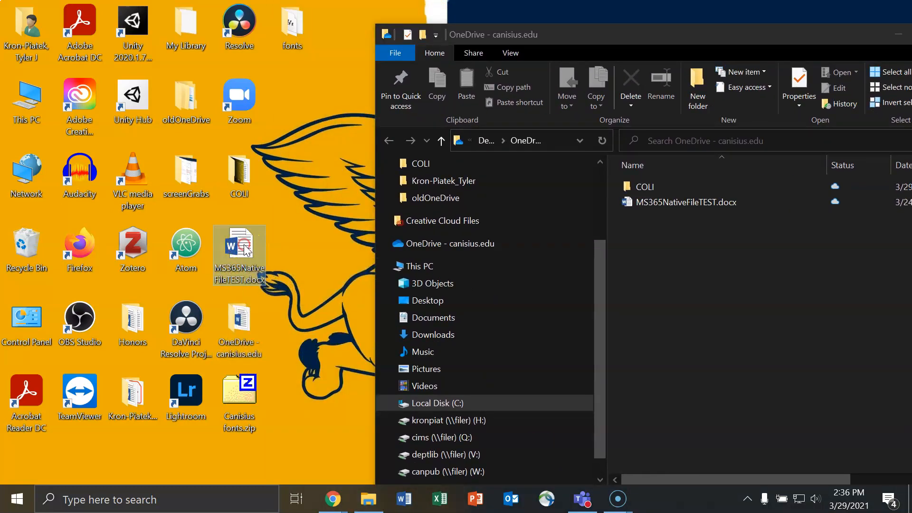
Step: Check and dismiss the options for the desktop test document and fonts folder, then reposition Explorer
{"action": "right_click", "coordinate": [244, 250]}
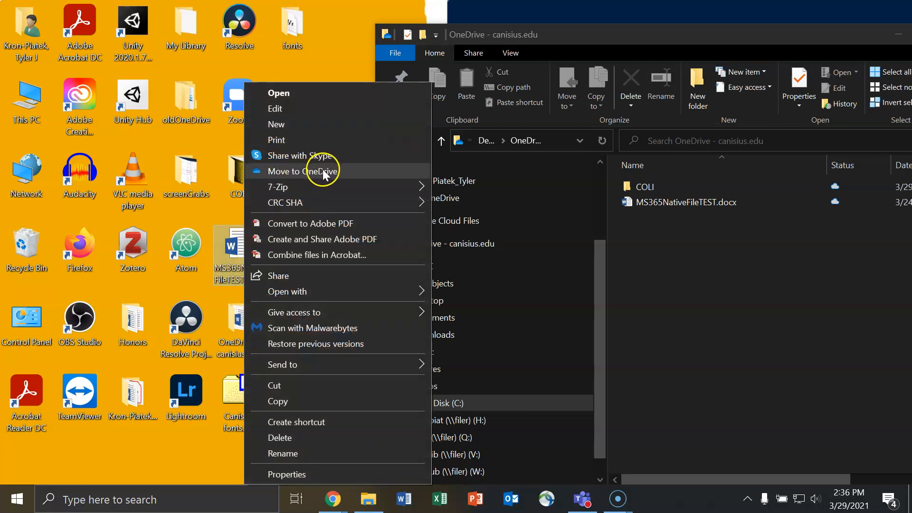
{"action": "left_click", "coordinate": [318, 56]}
{"action": "right_click", "coordinate": [299, 27]}
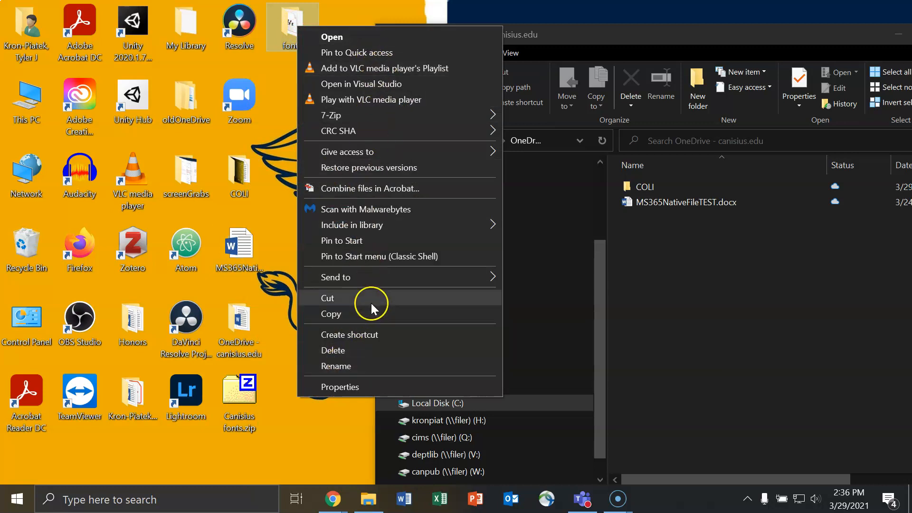
{"action": "left_click", "coordinate": [265, 185]}
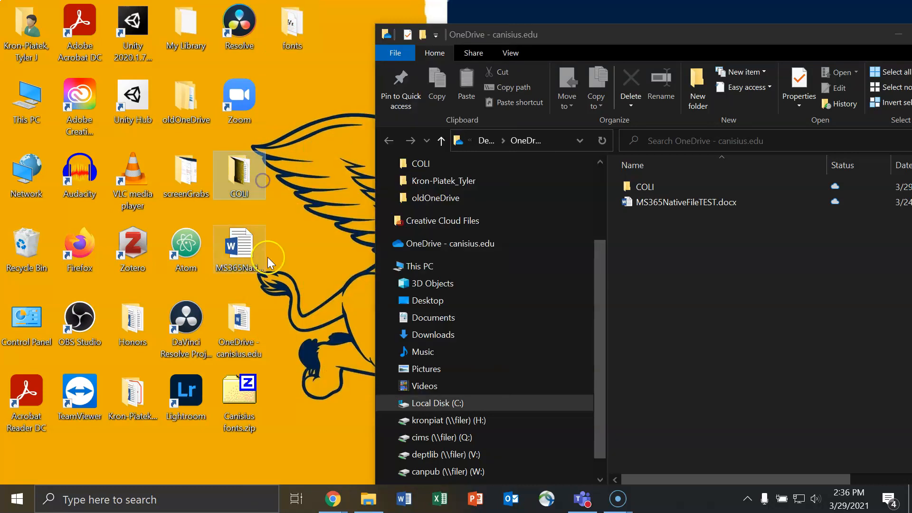
{"action": "left_click_drag", "start_coordinate": [660, 40], "coordinate": [572, 25]}
Step: Drag MS365NativeFileTEST.docx into the OneDrive folder, replacing the existing copy
{"action": "left_click_drag", "start_coordinate": [239, 247], "coordinate": [712, 259]}
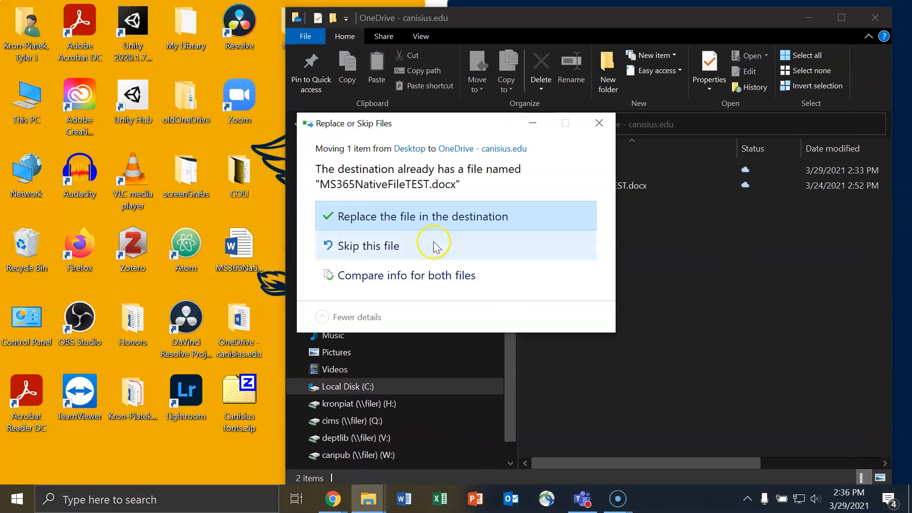
{"action": "left_click_drag", "start_coordinate": [498, 122], "coordinate": [318, 124]}
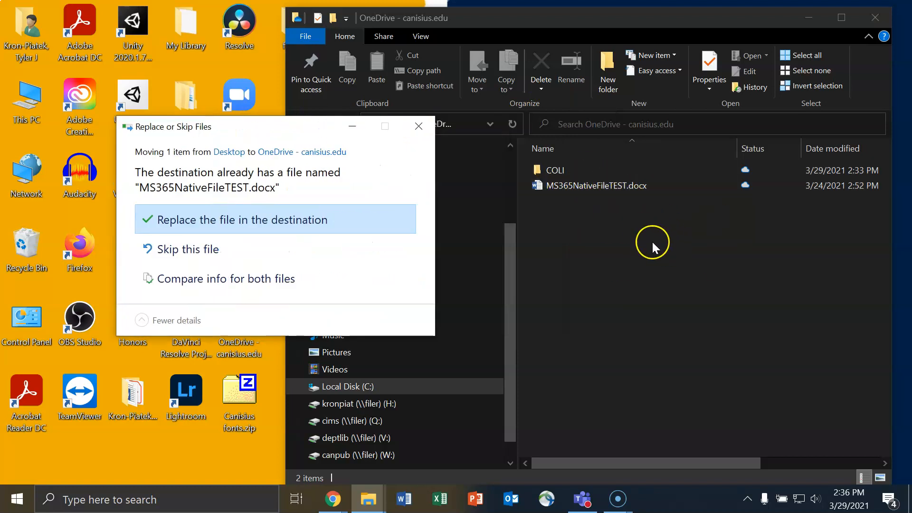
{"action": "left_click", "coordinate": [251, 232]}
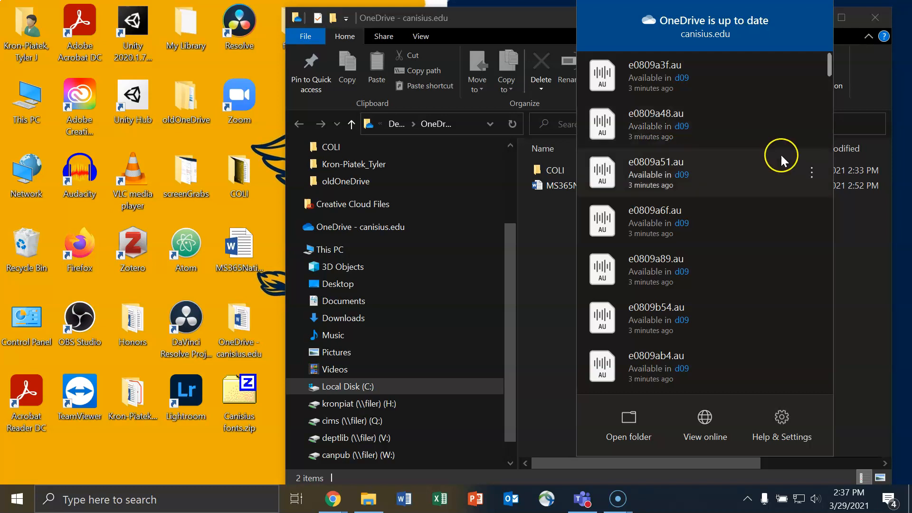
Step: Dismiss the OneDrive up-to-date sync panel, returning to the OneDrive folder window
{"action": "left_click", "coordinate": [871, 275]}
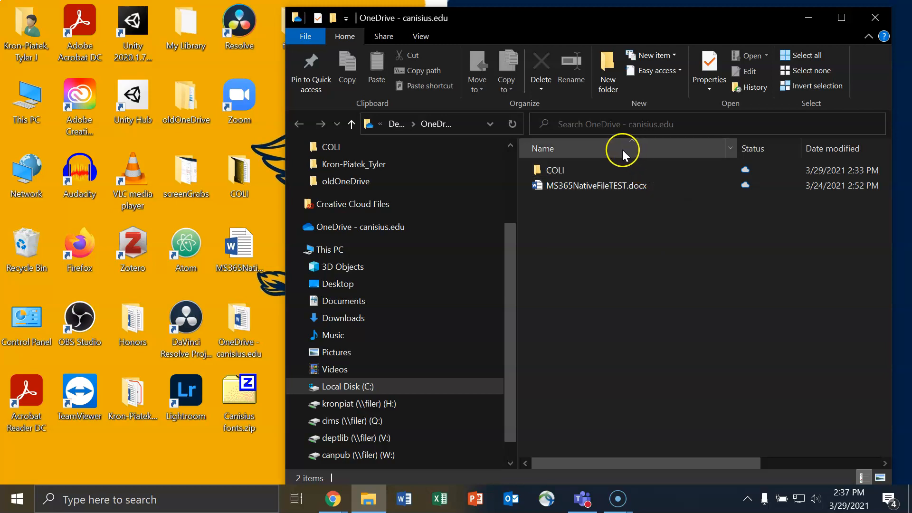
Step: Set the COLI folder to 'Always keep on this device', then bring up MS365NativeFileTEST.docx's options
{"action": "right_click", "coordinate": [556, 169]}
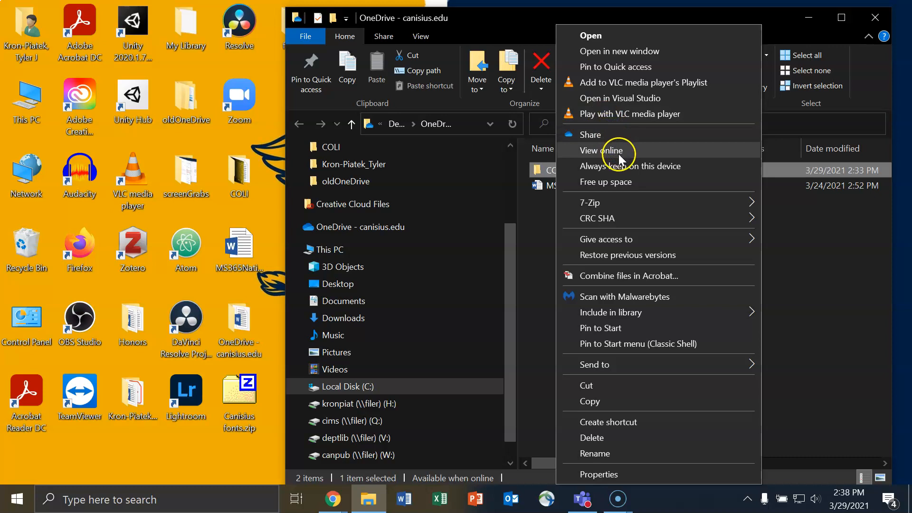
{"action": "left_click", "coordinate": [632, 167]}
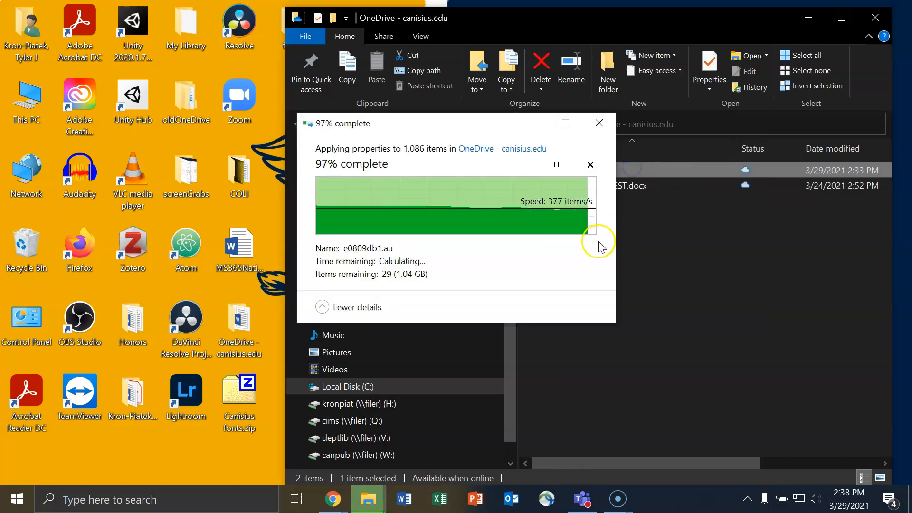
{"action": "left_click_drag", "start_coordinate": [671, 18], "coordinate": [581, 18]}
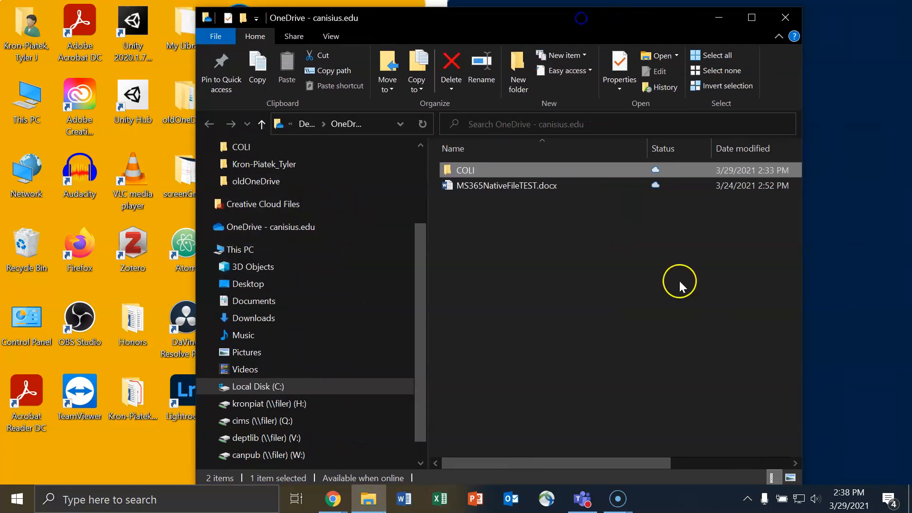
{"action": "right_click", "coordinate": [535, 185]}
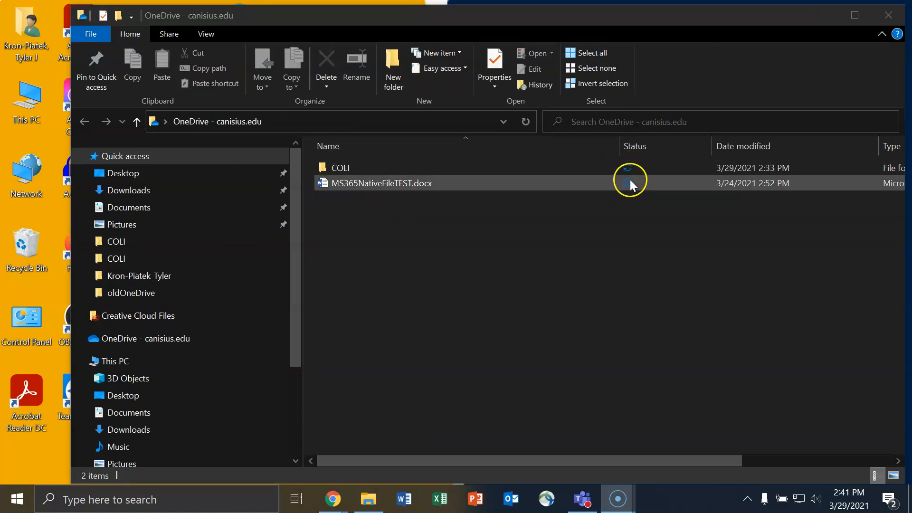
Step: Browse the COLI folder's files, return to the OneDrive folder, then switch to the Office home page in Chrome
{"action": "double_click", "coordinate": [492, 167]}
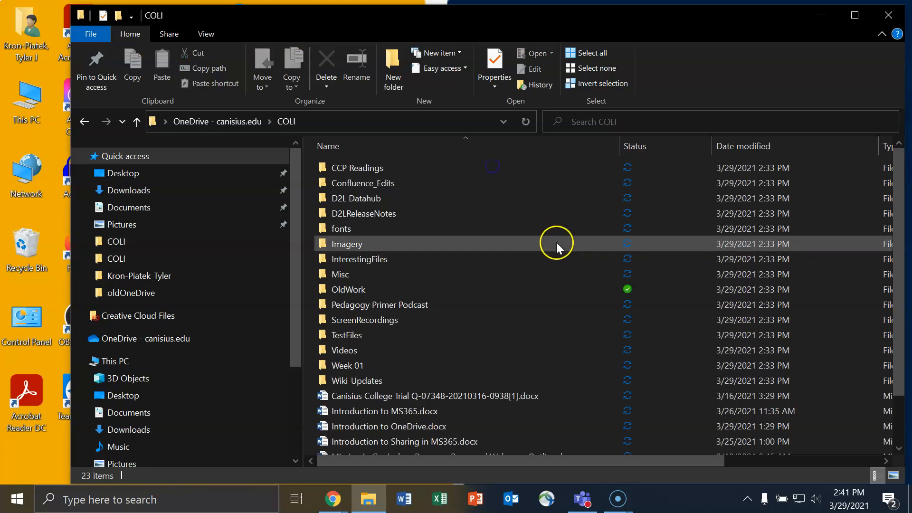
{"action": "scroll", "coordinate": [528, 241], "scroll_direction": "down", "scroll_amount": 1}
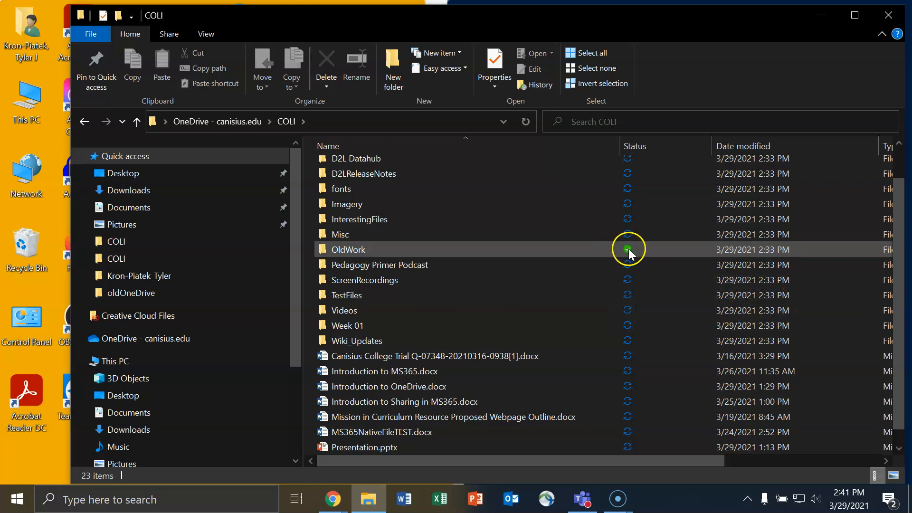
{"action": "scroll", "coordinate": [541, 286], "scroll_direction": "down", "scroll_amount": 1}
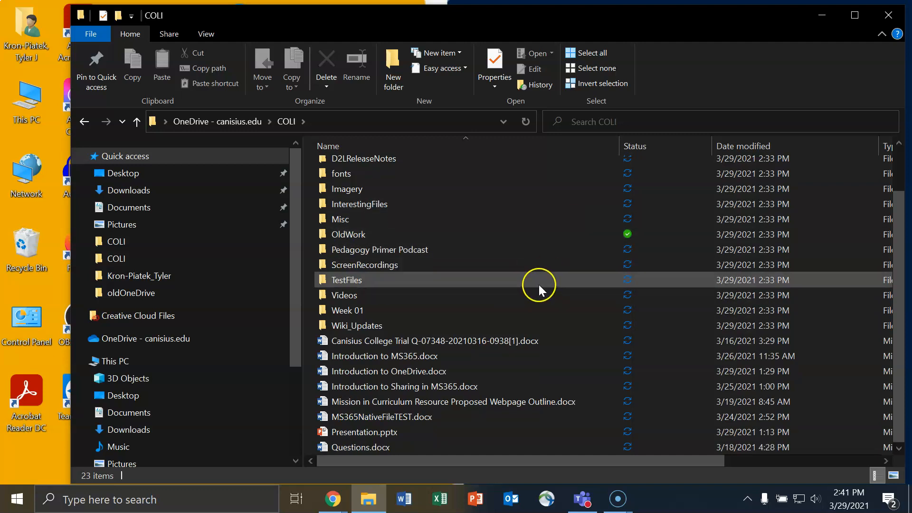
{"action": "scroll", "coordinate": [538, 285], "scroll_direction": "up", "scroll_amount": 1}
{"action": "key", "text": "alt+Up"}
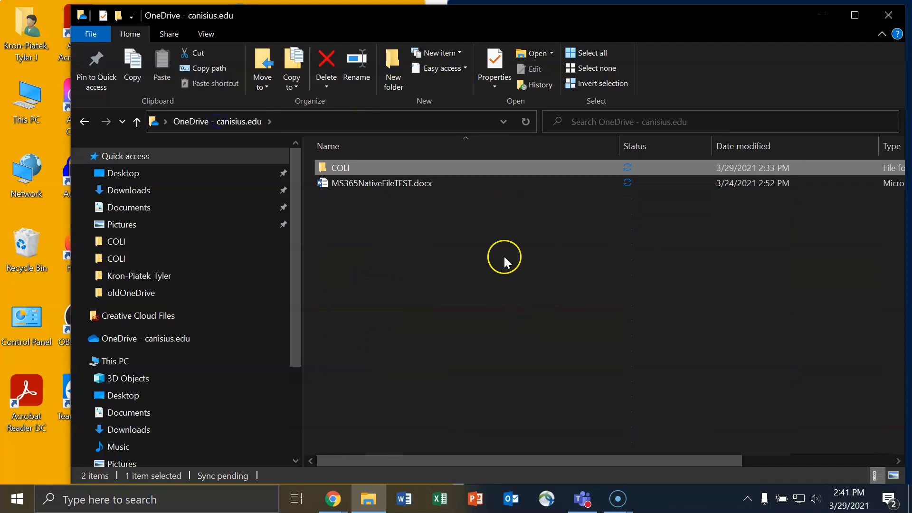
{"action": "left_click", "coordinate": [569, 307]}
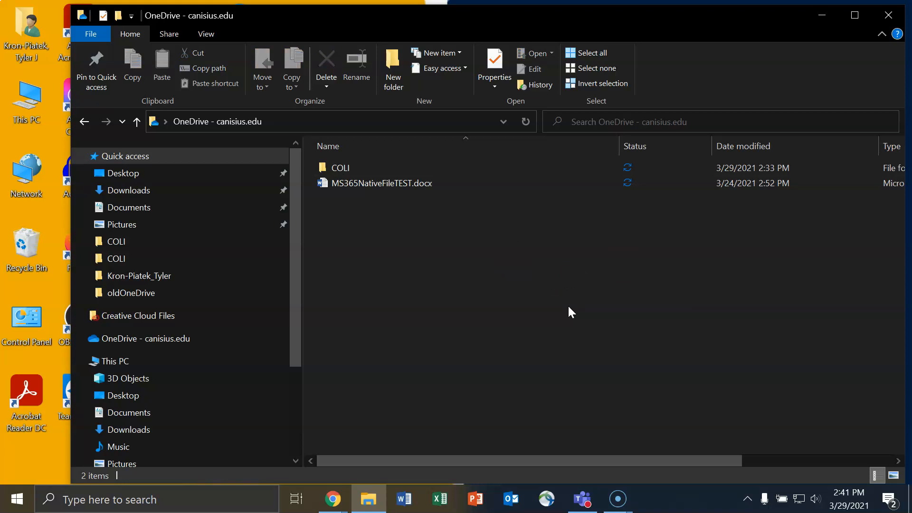
{"action": "left_click", "coordinate": [473, 164]}
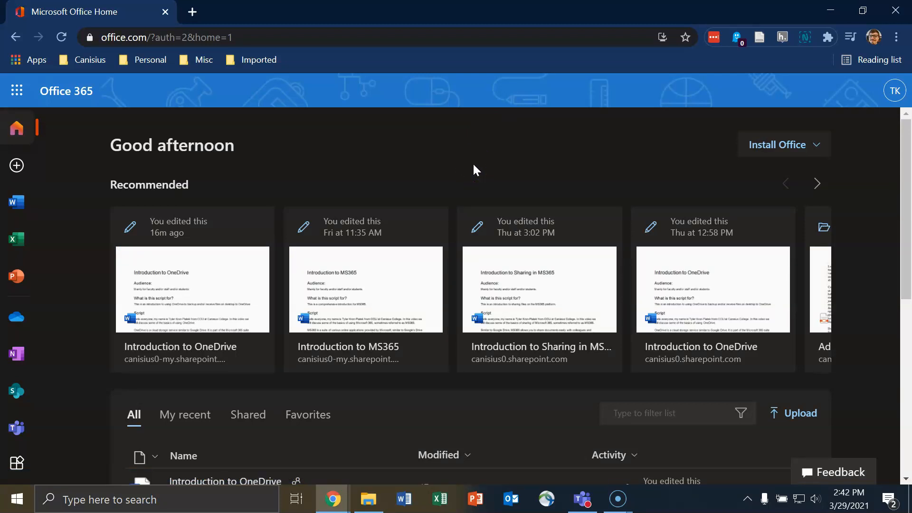
Step: Open OneDrive My files from the Office 365 app rail, then check the Search box and New menu
{"action": "left_click", "coordinate": [20, 320]}
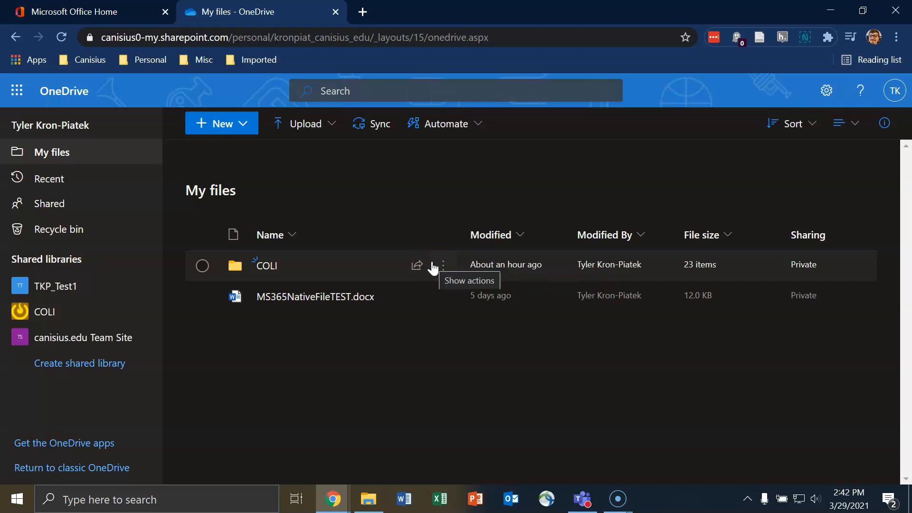
{"action": "left_click", "coordinate": [495, 80]}
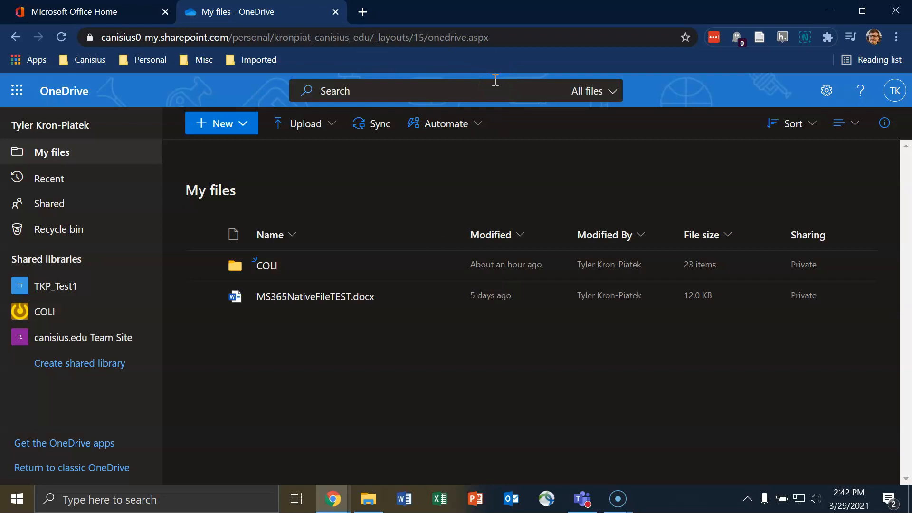
{"action": "left_click", "coordinate": [230, 124]}
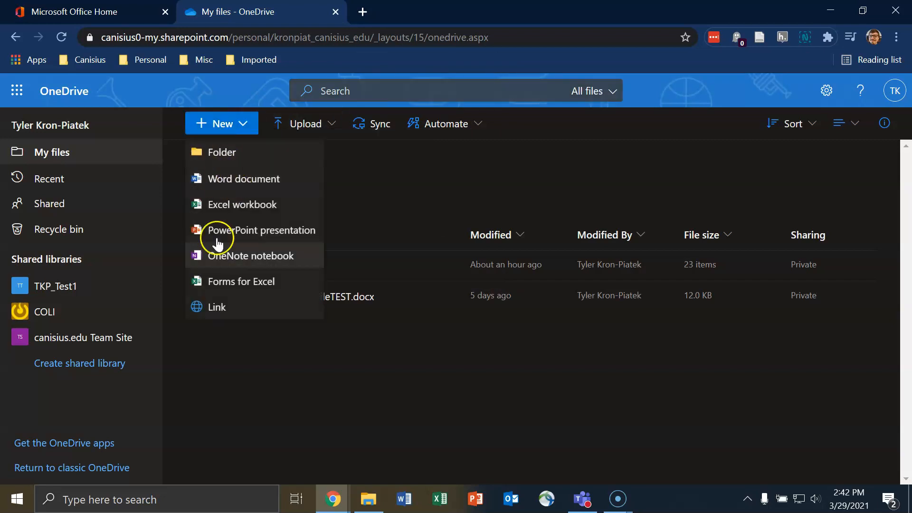
{"action": "left_click", "coordinate": [352, 178]}
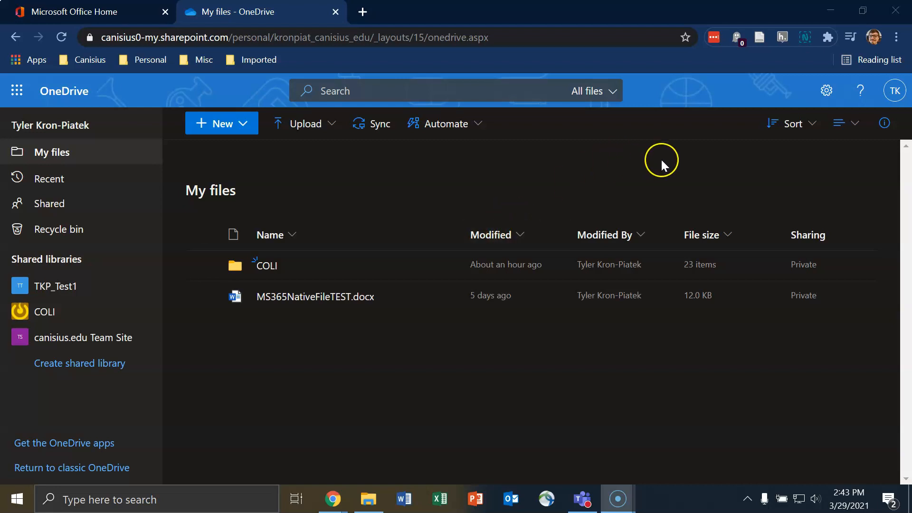
Step: Look at the sort and share options for MS365NativeFileTEST.docx without changing them, then open its '...' actions menu
{"action": "left_click", "coordinate": [807, 124]}
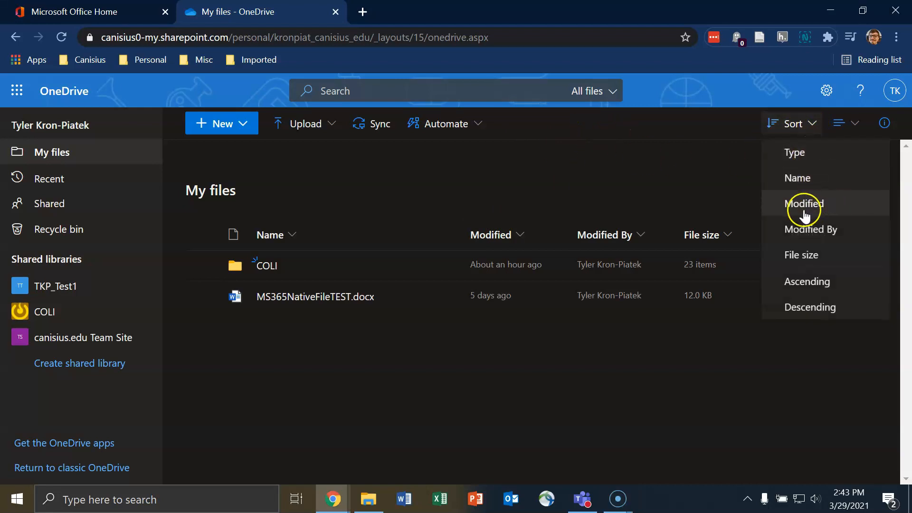
{"action": "left_click", "coordinate": [831, 105]}
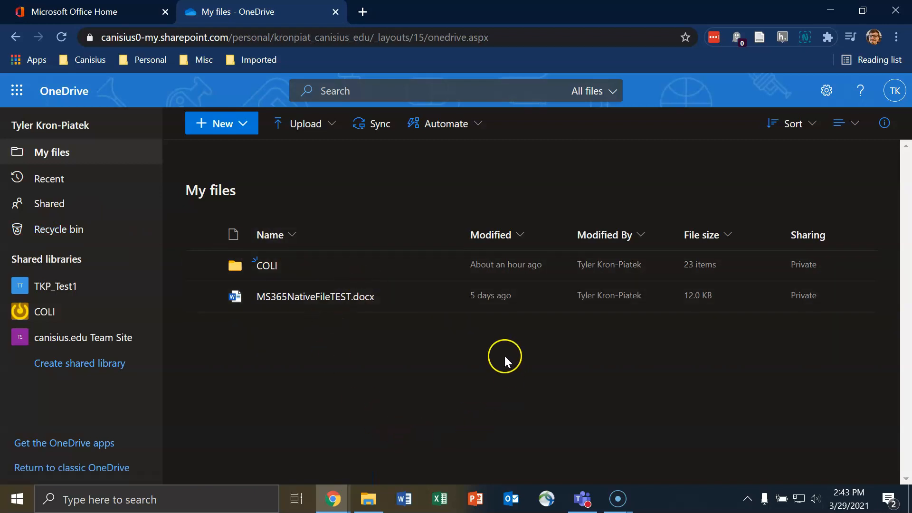
{"action": "left_click", "coordinate": [417, 296]}
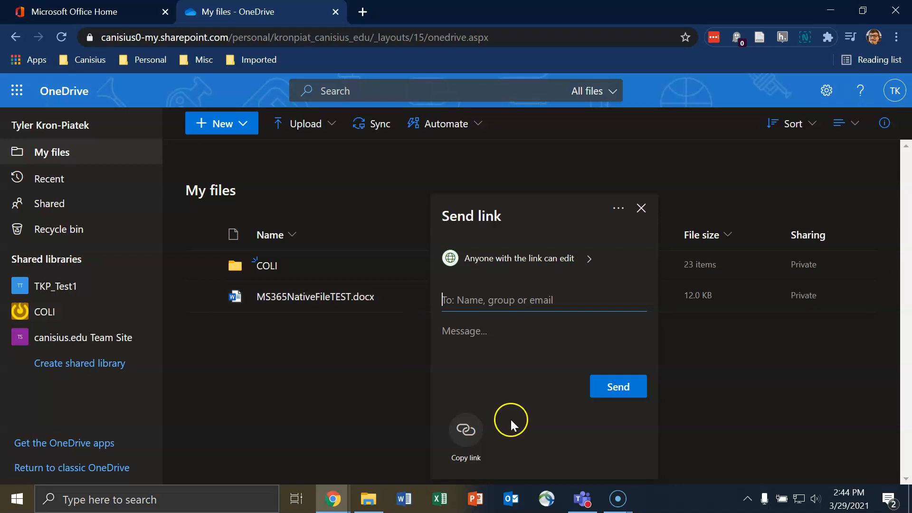
{"action": "left_click", "coordinate": [344, 347]}
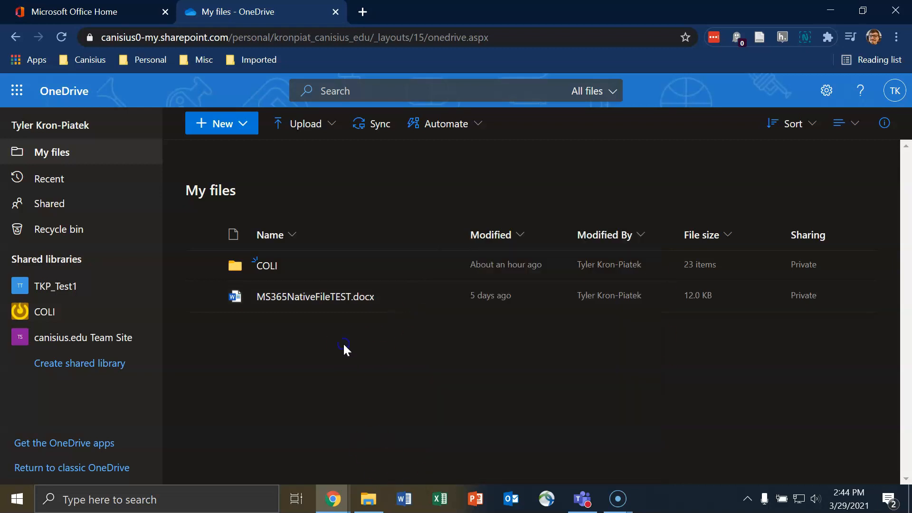
{"action": "left_click", "coordinate": [447, 298]}
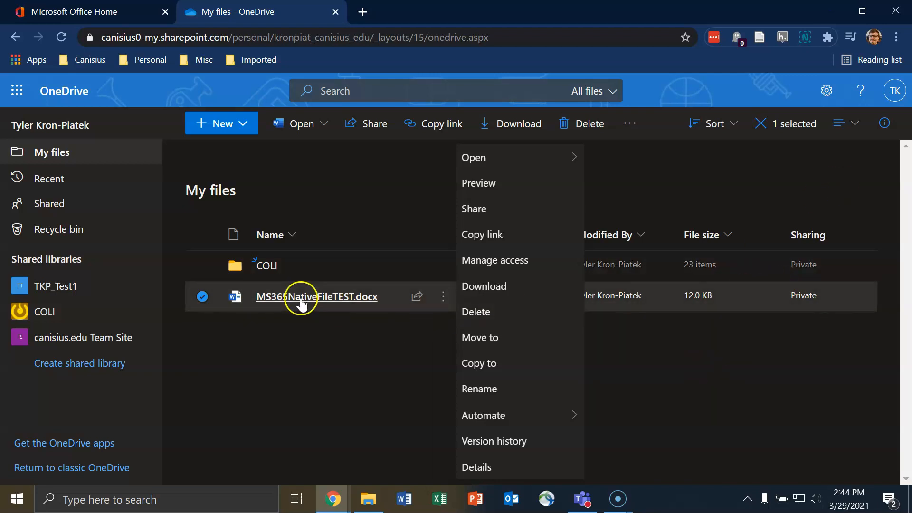
Step: Dismiss MS365NativeFileTEST.docx's context menu after viewing Automate, leaving no file selected in My files
{"action": "mouse_move", "coordinate": [353, 306]}
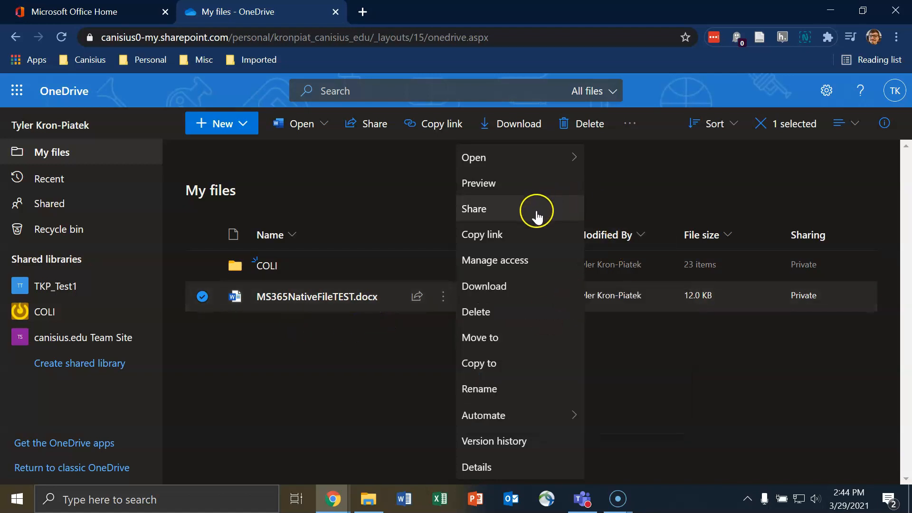
{"action": "mouse_move", "coordinate": [530, 424]}
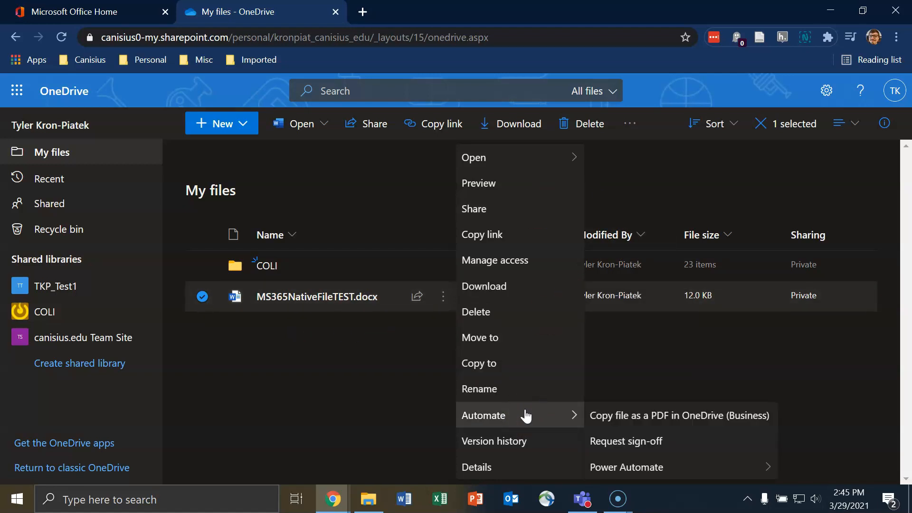
{"action": "left_click", "coordinate": [331, 378]}
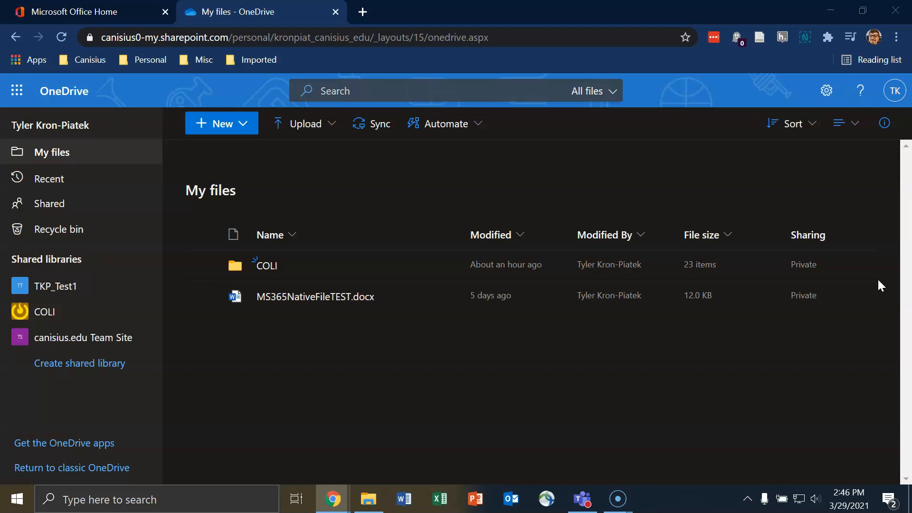
Step: Copy MS365NativeFileTEST.docx from the OneDrive folder and paste it onto the Desktop
{"action": "left_click", "coordinate": [830, 11]}
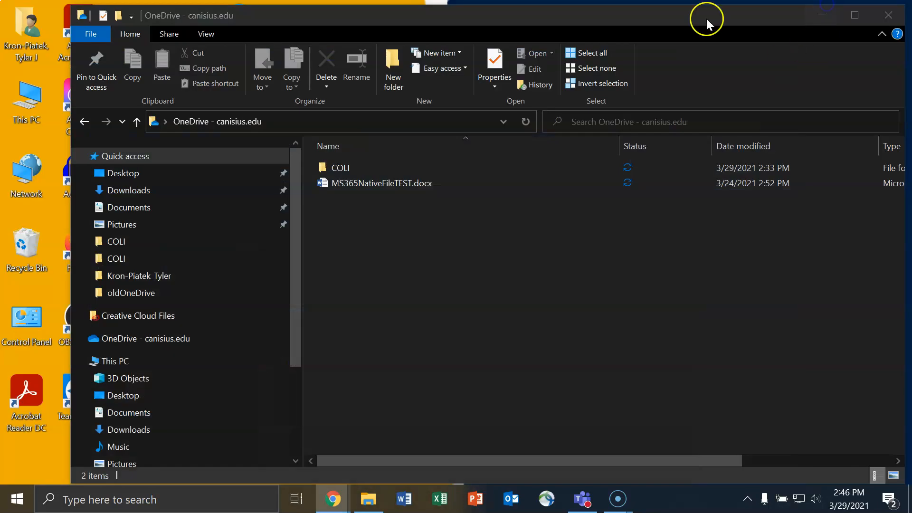
{"action": "left_click", "coordinate": [398, 185]}
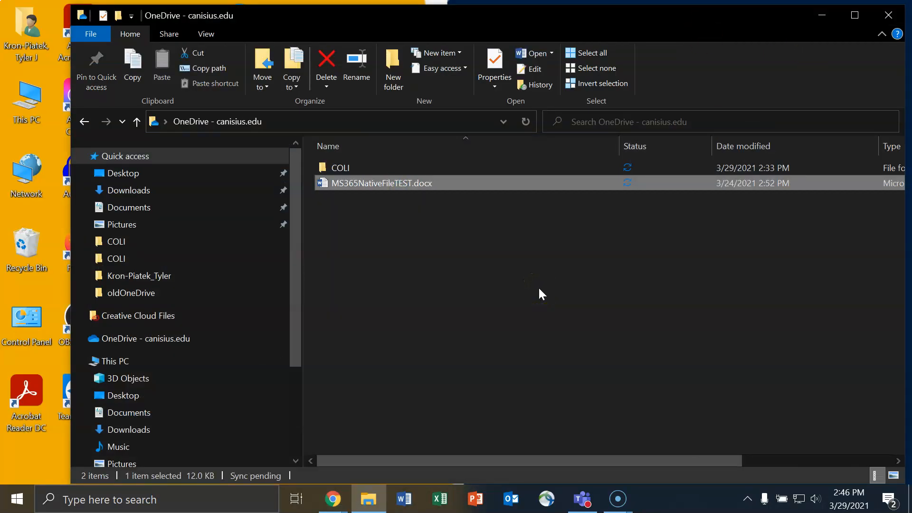
{"action": "key", "text": "ctrl+c"}
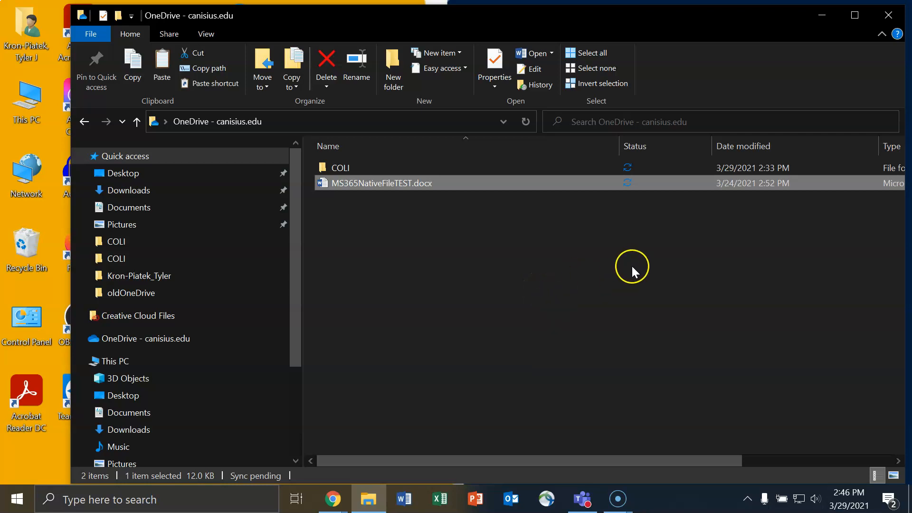
{"action": "left_click", "coordinate": [812, 13]}
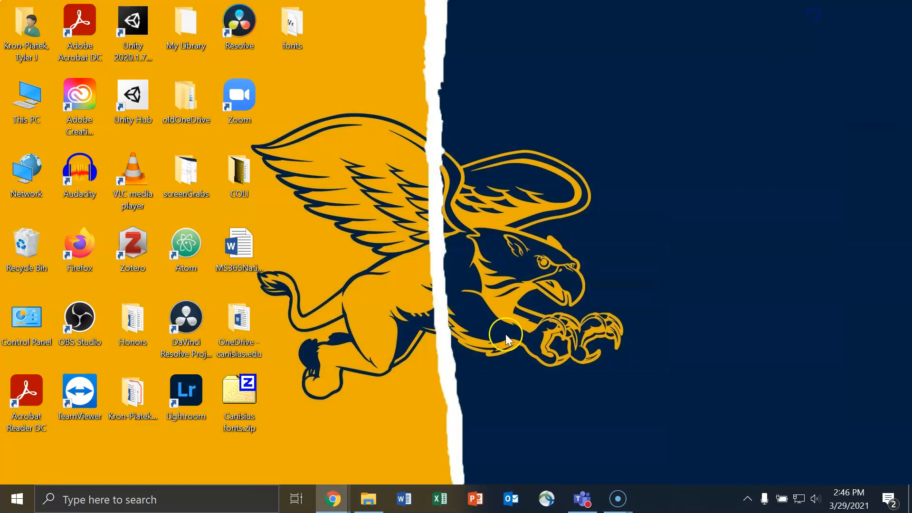
{"action": "left_click", "coordinate": [398, 192]}
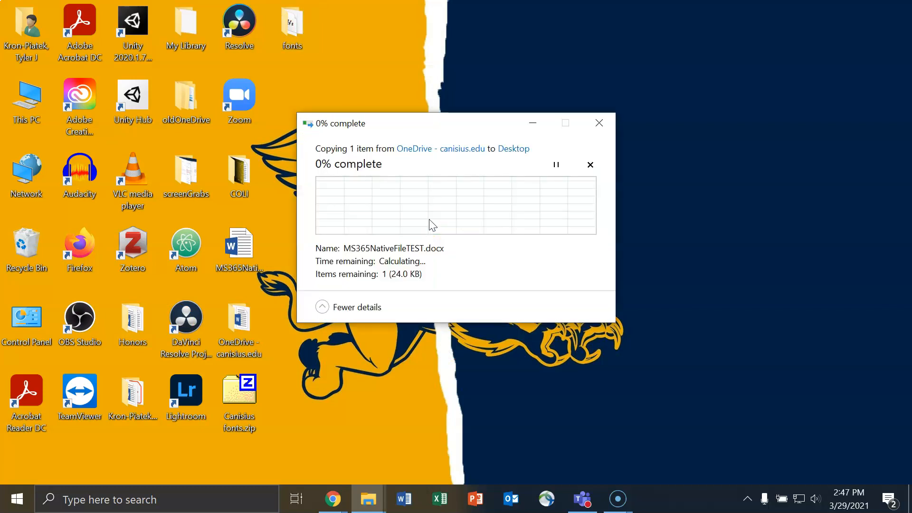
{"action": "left_click", "coordinate": [707, 207]}
Step: Delete MS365NativeFileTEST.docx from the OneDrive folder, confirming the permanent deletion
{"action": "left_click", "coordinate": [370, 508]}
{"action": "left_click", "coordinate": [443, 186]}
{"action": "right_click", "coordinate": [444, 185]}
{"action": "left_click", "coordinate": [480, 437]}
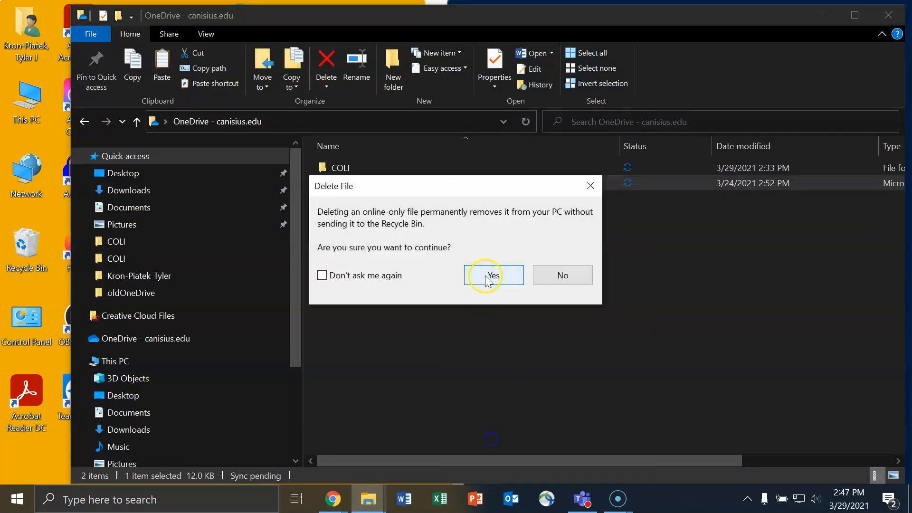
{"action": "left_click", "coordinate": [489, 274]}
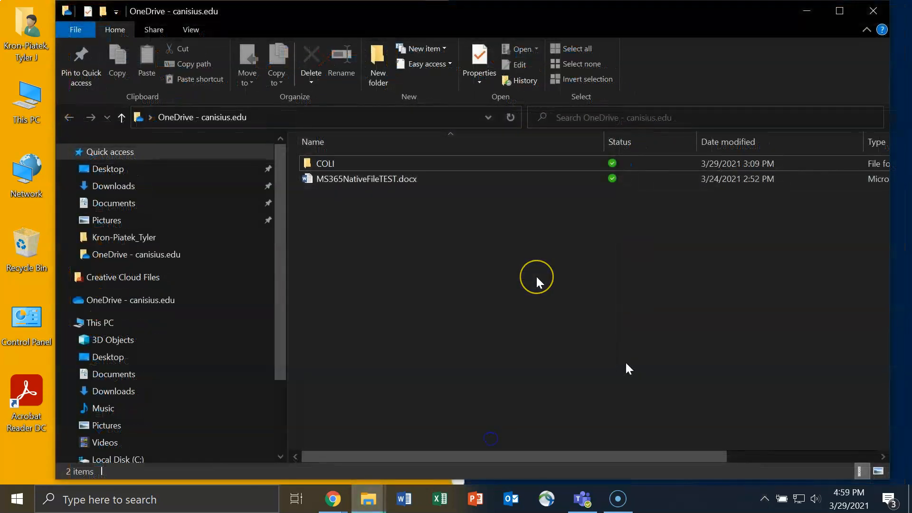